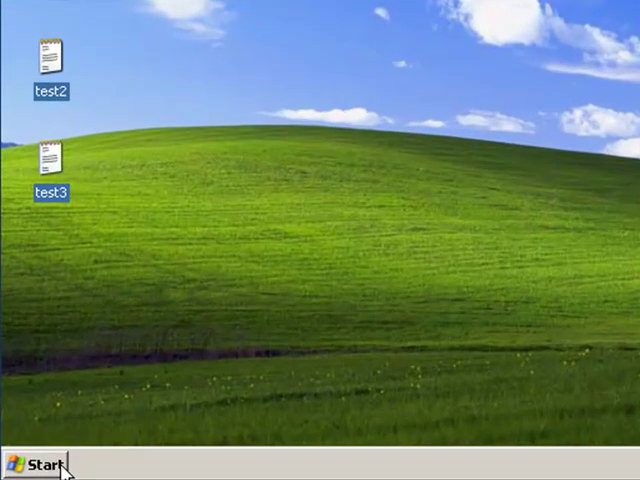
Check the contents of network drive E: through My Computer, then close it.
left_click(60, 465)
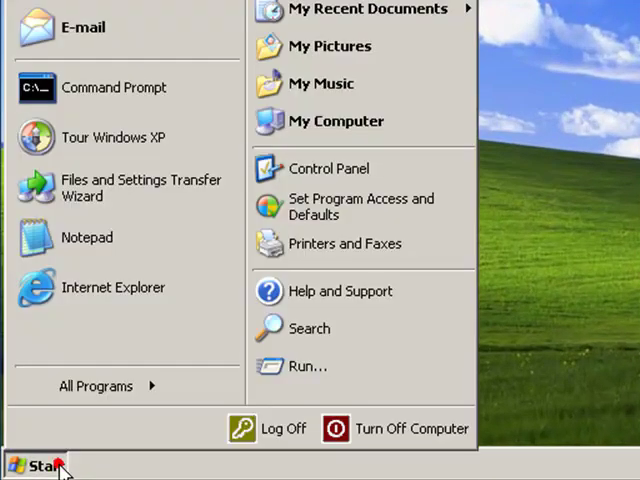
left_click(355, 121)
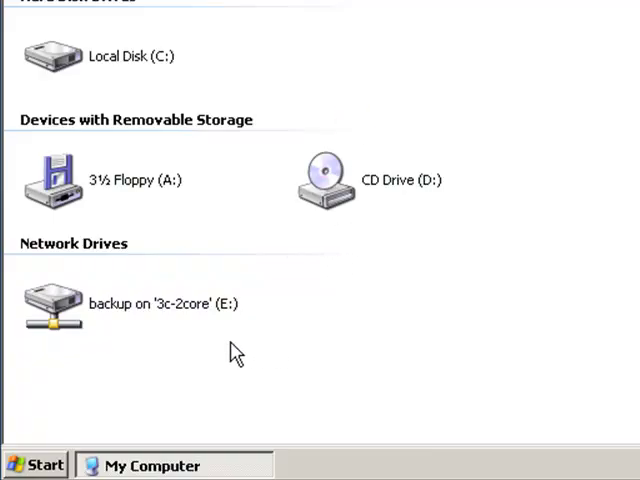
double_click(55, 320)
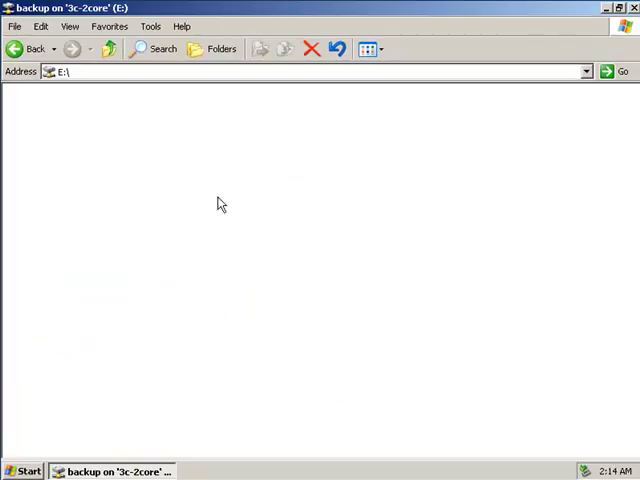
left_click(632, 8)
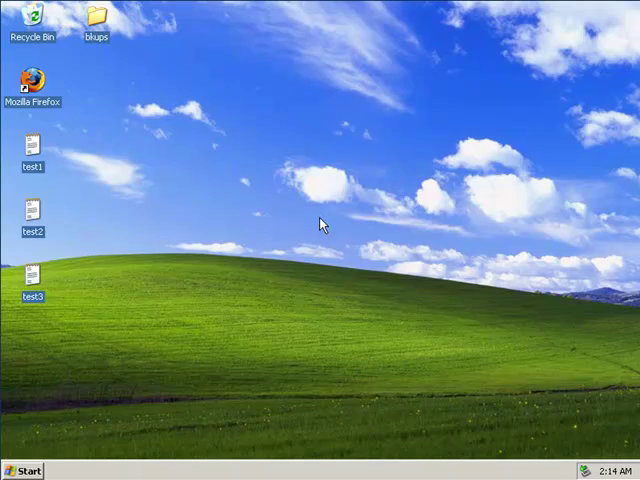
Edit bkupxp from the bkups folder in Notepad, changing 'set drive=x:\' to 'set drive=E:\test'.
double_click(97, 20)
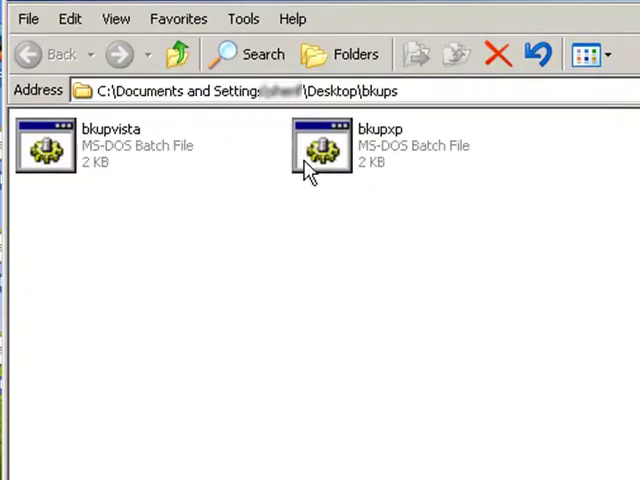
left_click(315, 165)
right_click(315, 165)
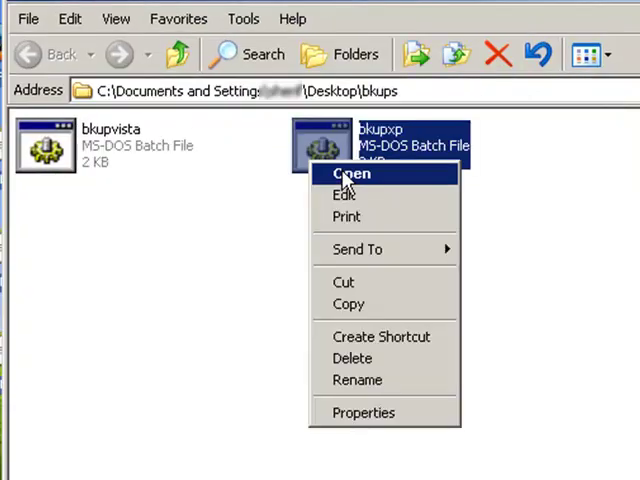
left_click(372, 196)
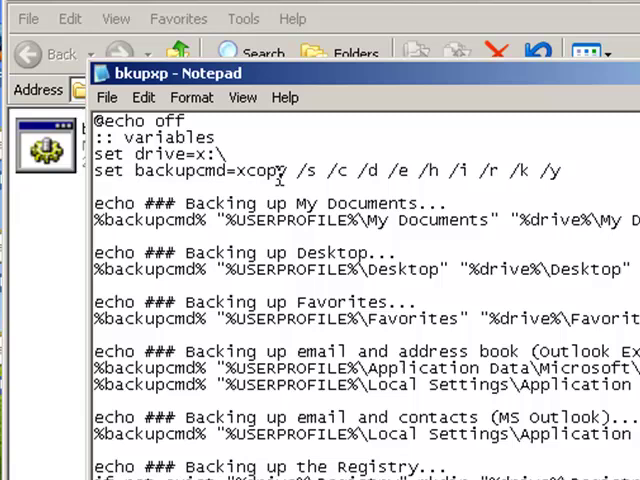
key("BackSpace")
type("E:\\test")
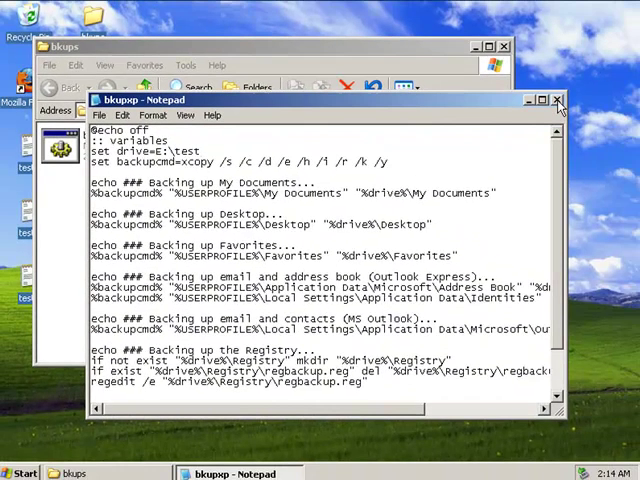
Save the bkupxp changes, run the script, and dismiss its finished Command Prompt window.
left_click(557, 101)
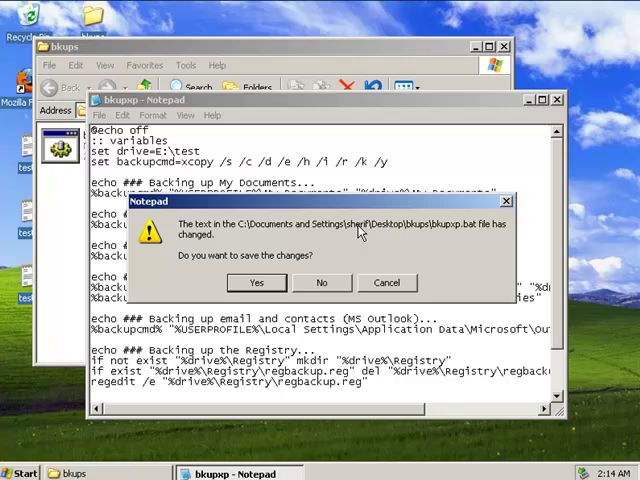
left_click(272, 284)
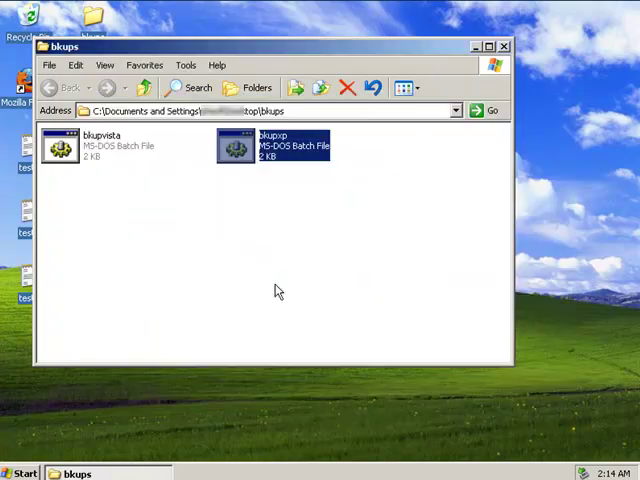
double_click(240, 148)
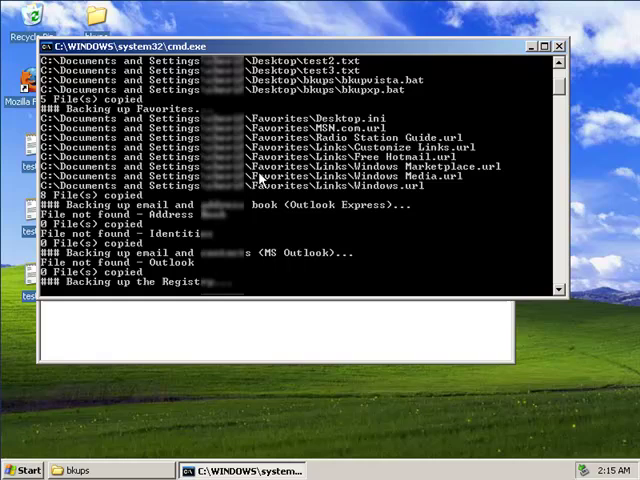
key("Return")
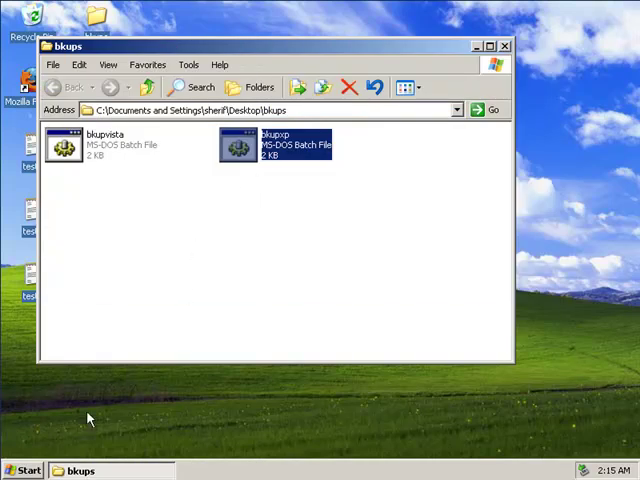
Navigate through My Computer to the test folder on network drive E:.
left_click(24, 470)
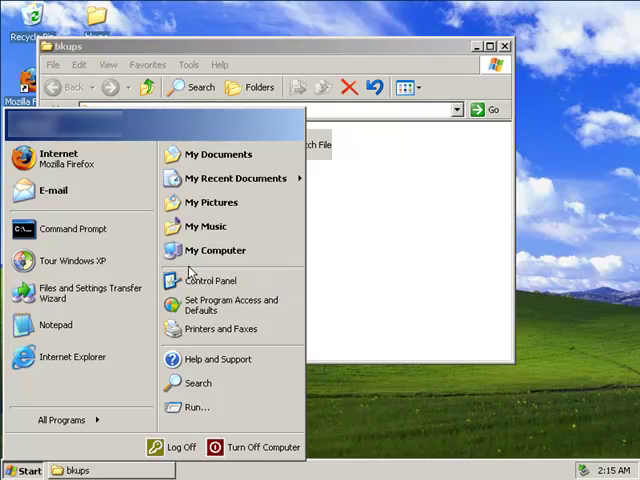
left_click(215, 250)
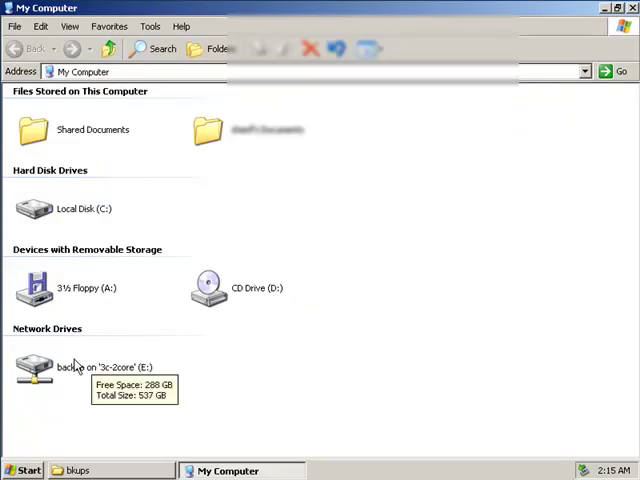
double_click(35, 367)
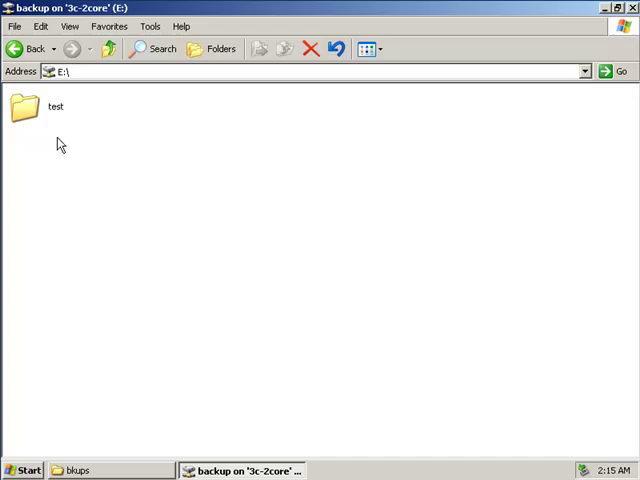
double_click(25, 106)
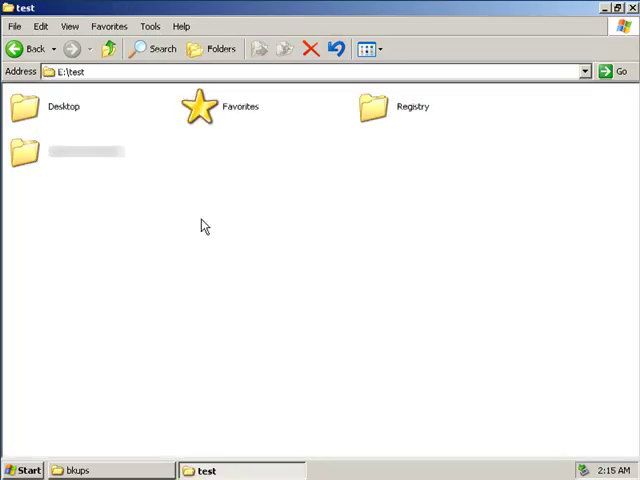
Inspect the backed-up Desktop and My Documents folders, then open Favorites.
double_click(30, 110)
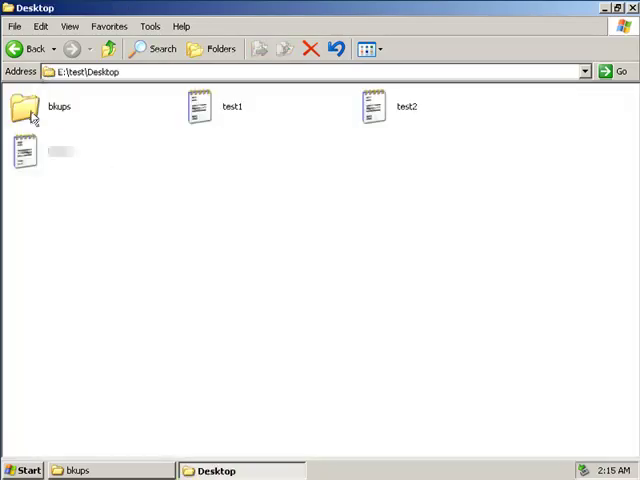
left_click(16, 48)
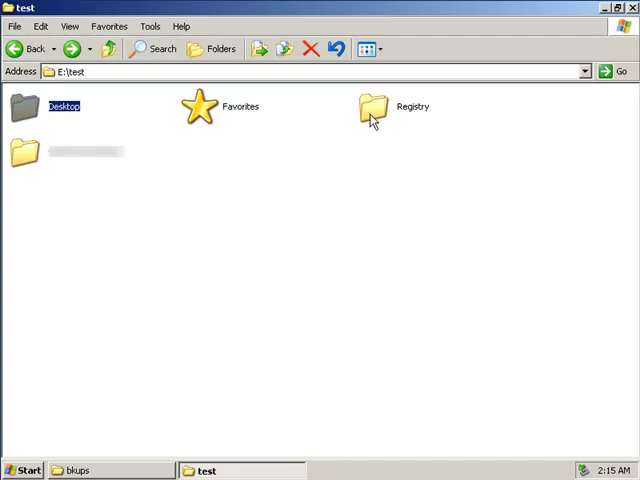
double_click(70, 152)
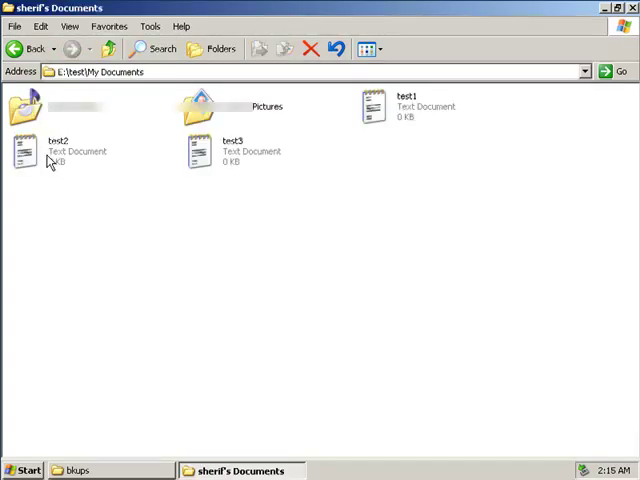
left_click(33, 50)
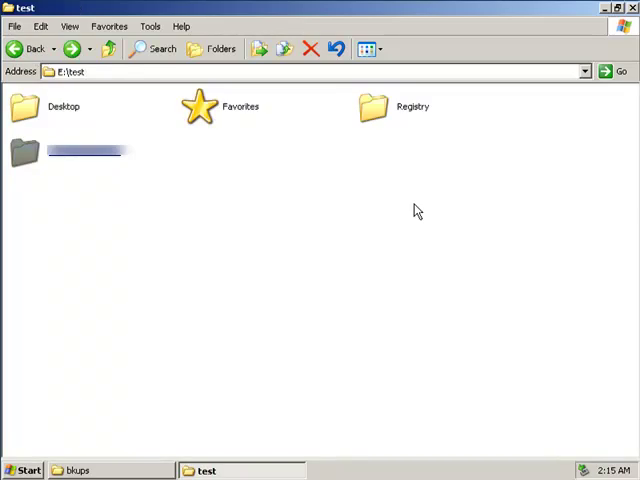
double_click(235, 112)
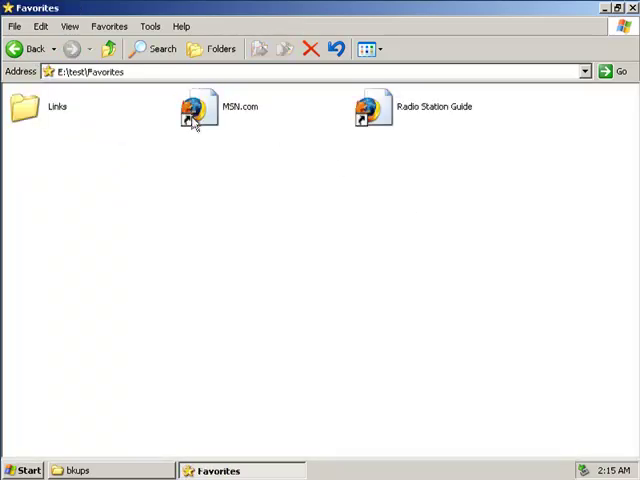